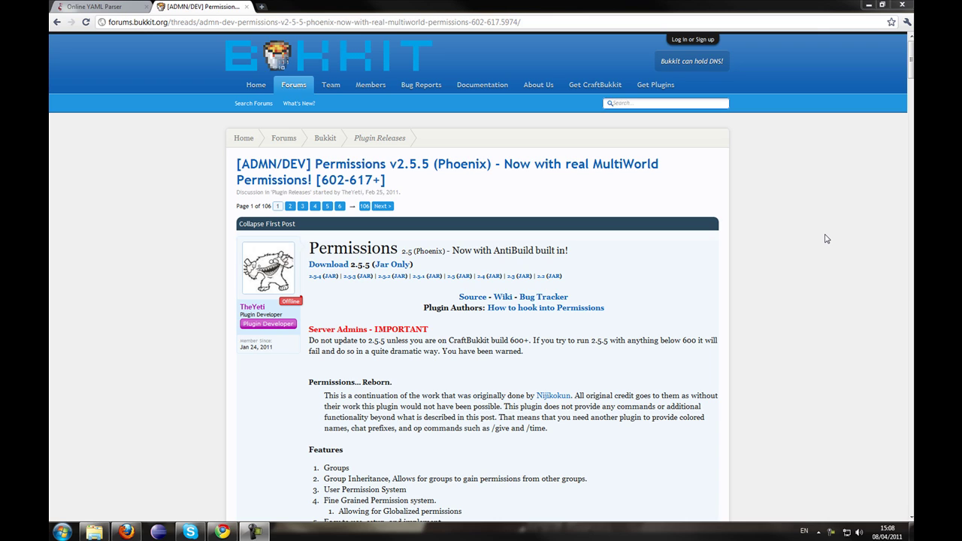
- Scroll the Permissions 2.5.5 thread and download Permissions.zip from the Download 2.5.5 link
left_click_drag(910, 64, 911, 78)
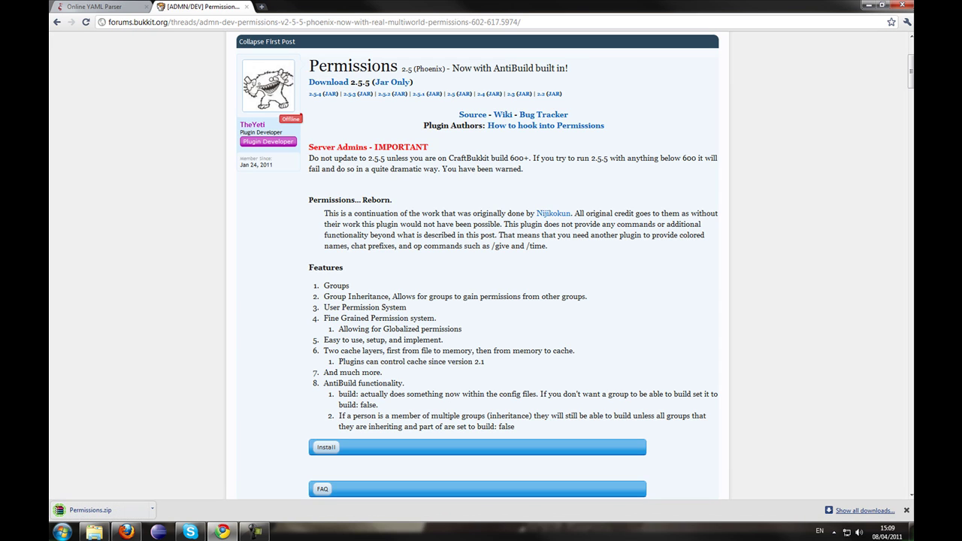
- Open Permissions.zip in WinRAR alongside the PermissionsServer folder
left_click(91, 509)
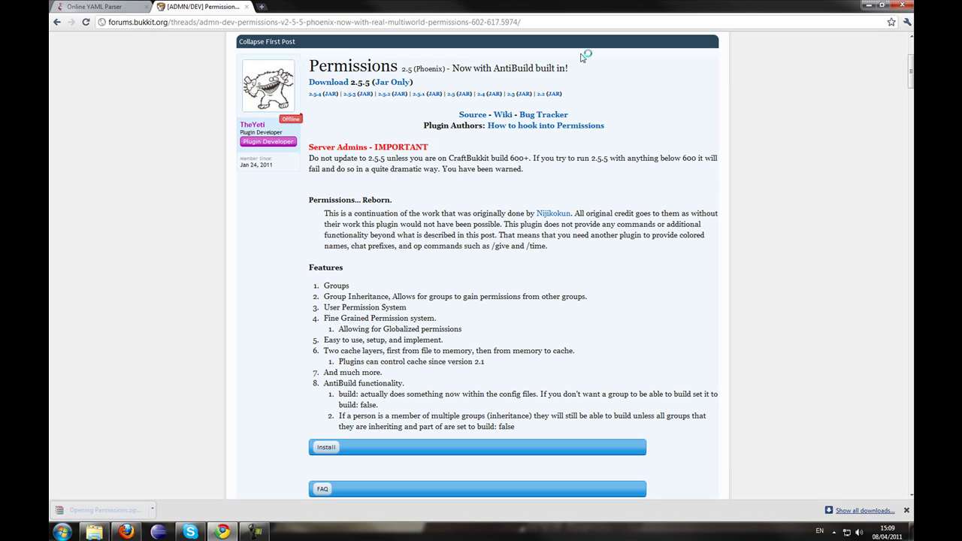
left_click(867, 6)
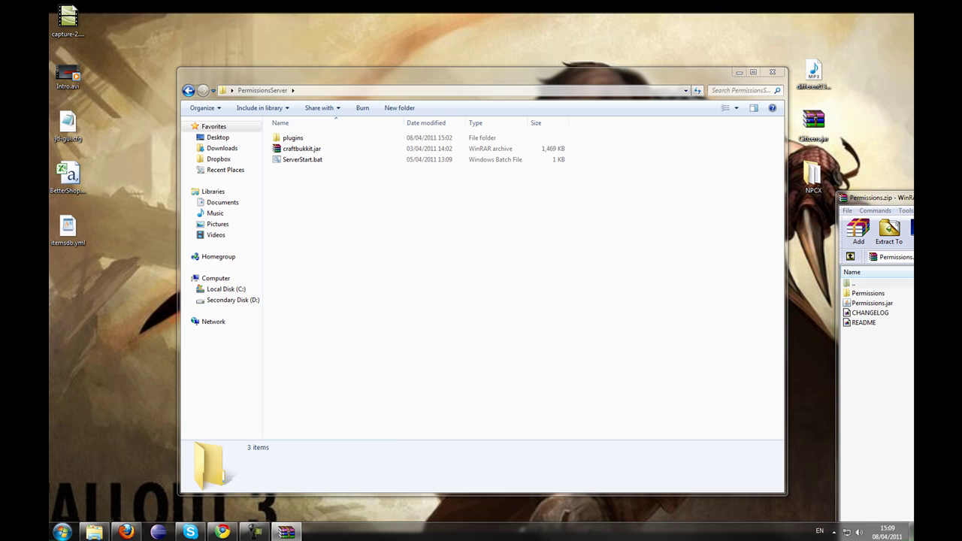
left_click(853, 282)
left_click_drag(875, 197, 564, 152)
- Copy the Permissions folder and Permissions.jar from the archive into the plugins folder
left_click(303, 141)
double_click(303, 140)
left_click(813, 335)
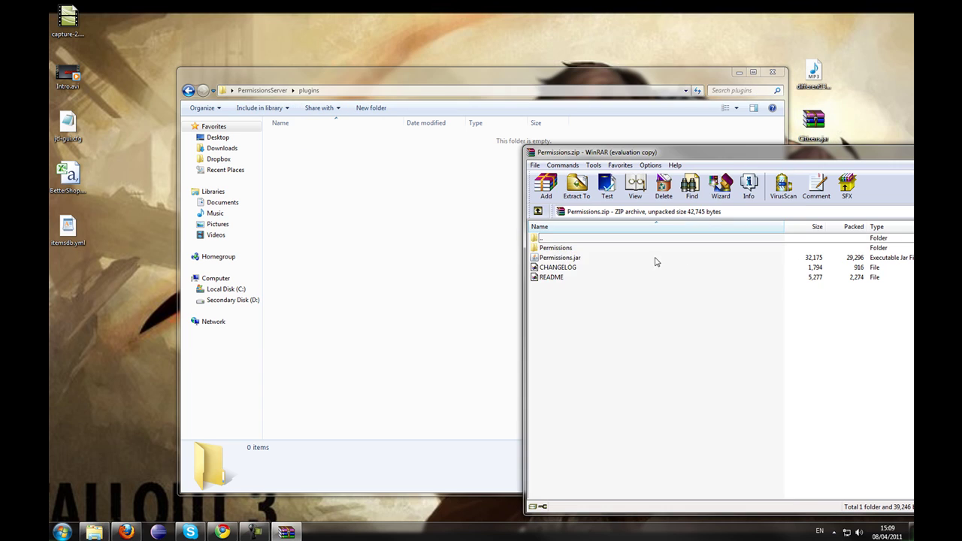
left_click(570, 259)
left_click(558, 248, "ctrl")
left_click_drag(557, 258, 401, 293)
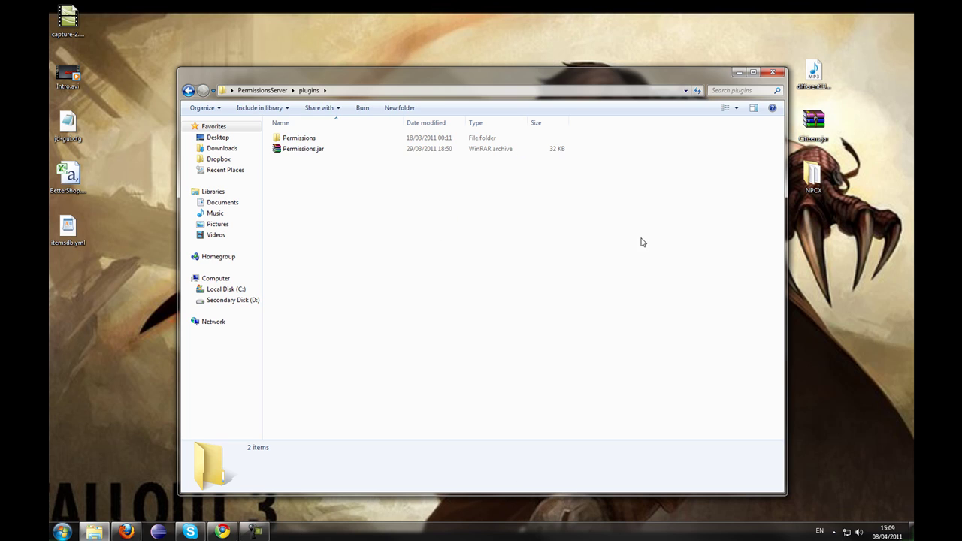
- Rename RENAME-ME.yml in plugins > Permissions to world.yml
double_click(297, 139)
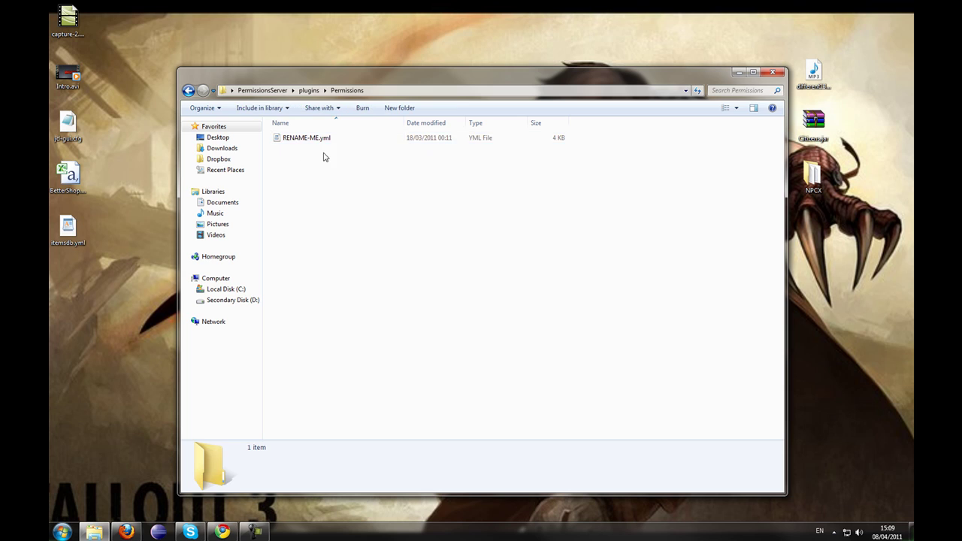
left_click(314, 142)
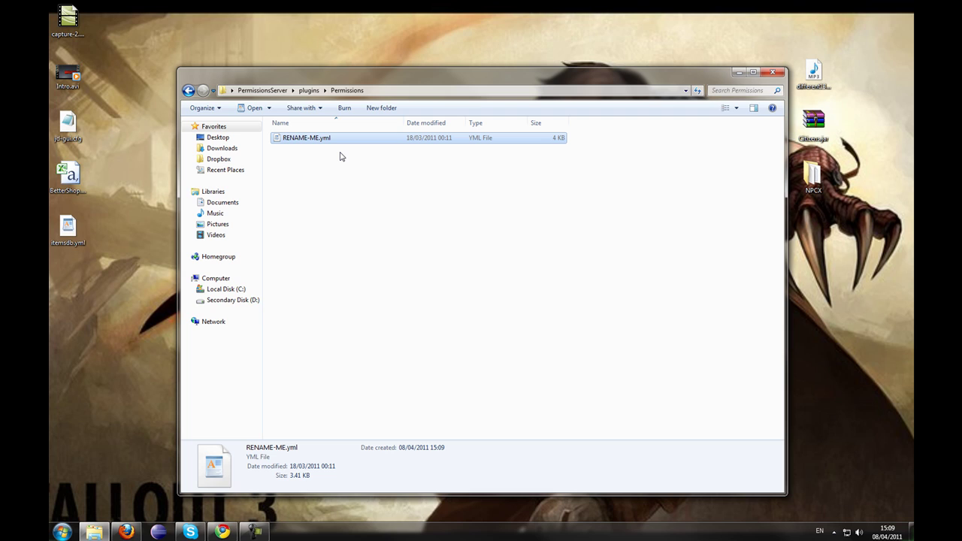
key("F2")
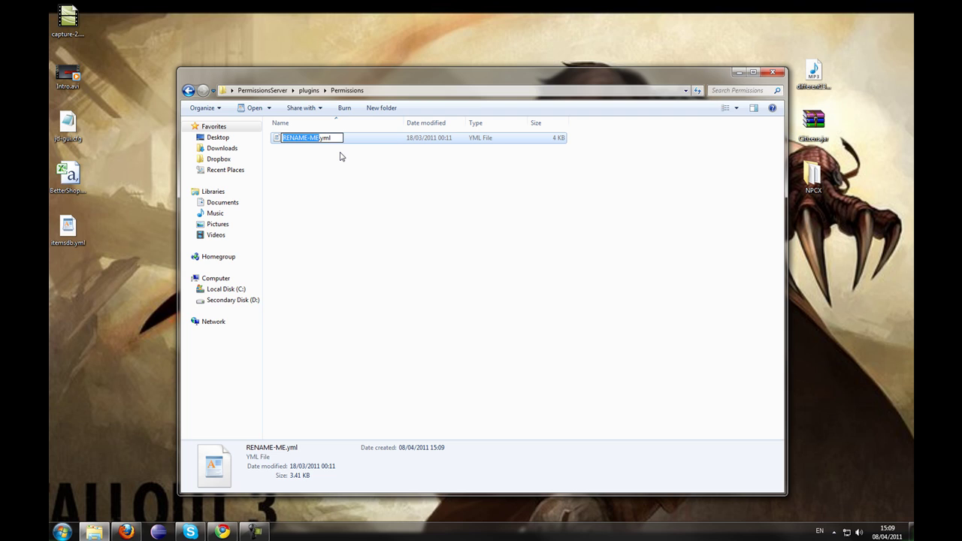
type("w")
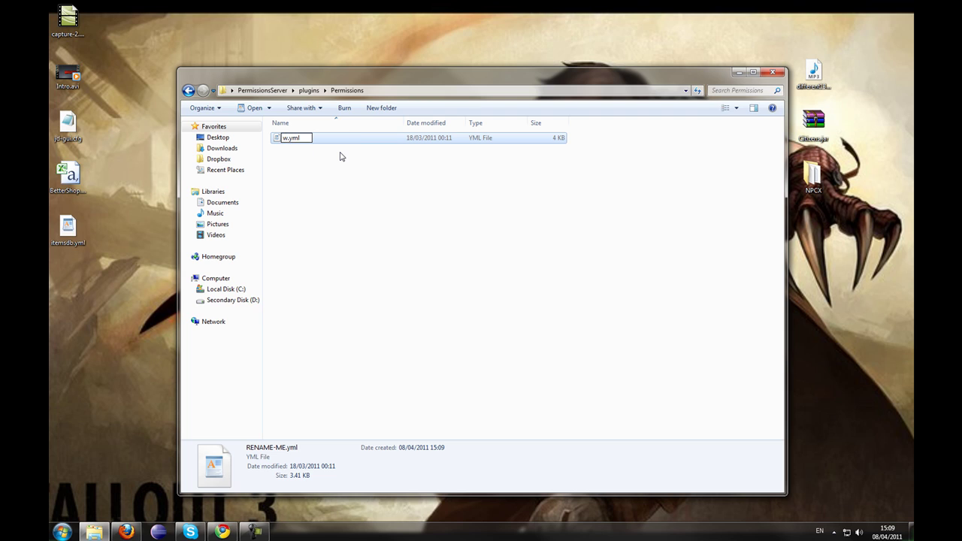
type("orld")
left_click(366, 181)
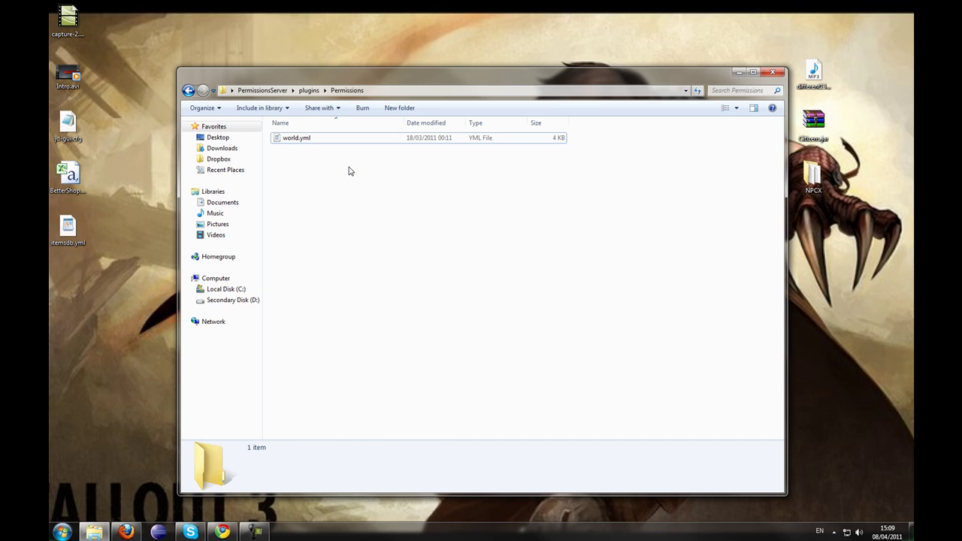
- Open world.yml in WordPad and scroll down to the Default, Moderator and Admins groups
double_click(305, 143)
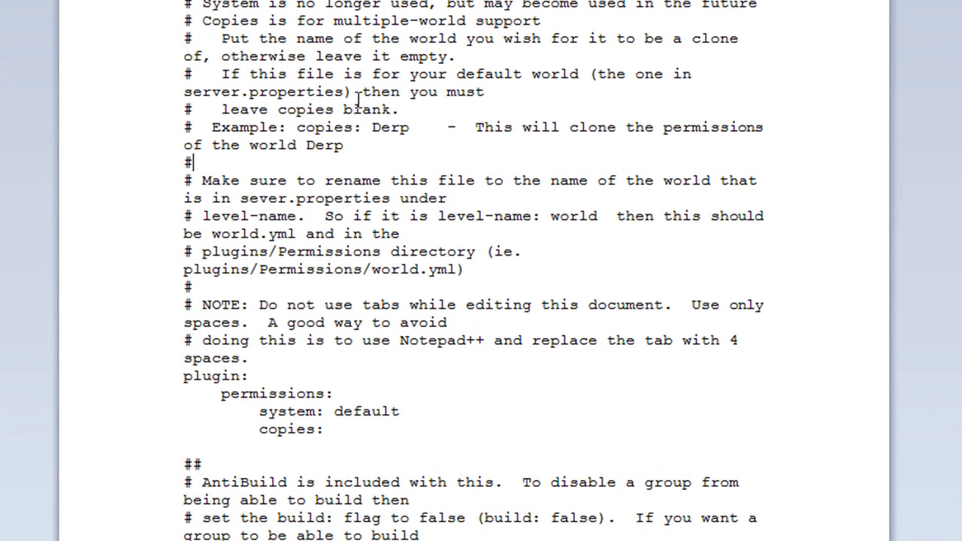
scroll(473, 271, "down", 15)
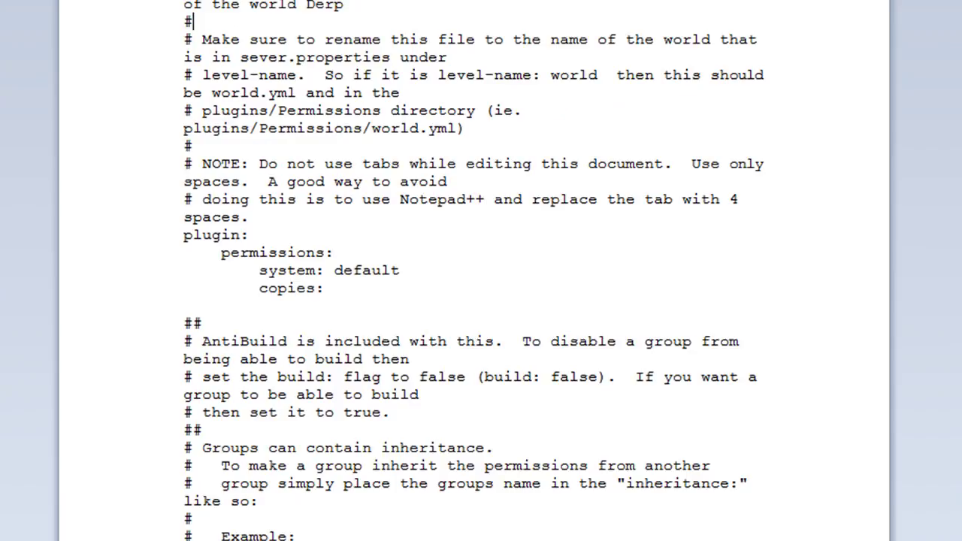
scroll(473, 271, "down", 10)
scroll(473, 271, "up", 15)
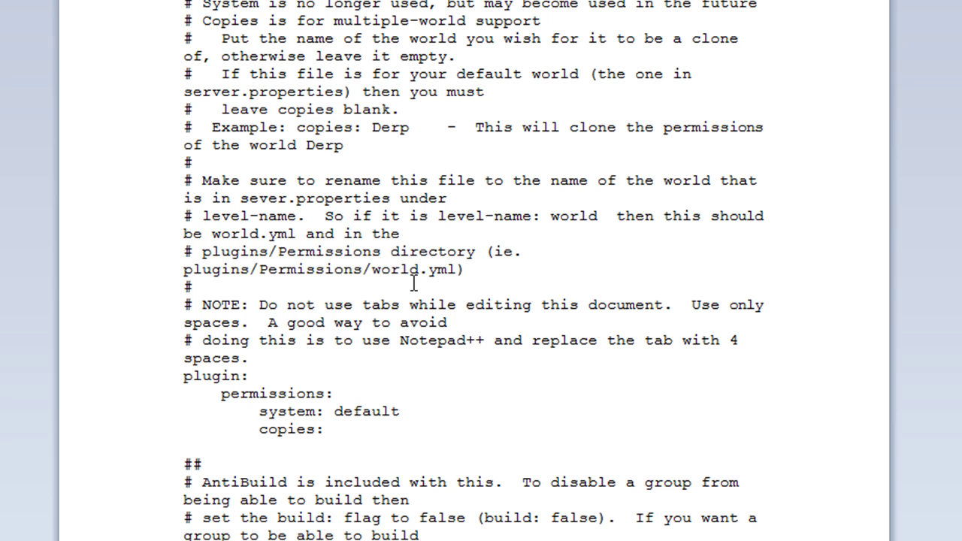
scroll(446, 251, "down", 1)
scroll(473, 270, "down", 19)
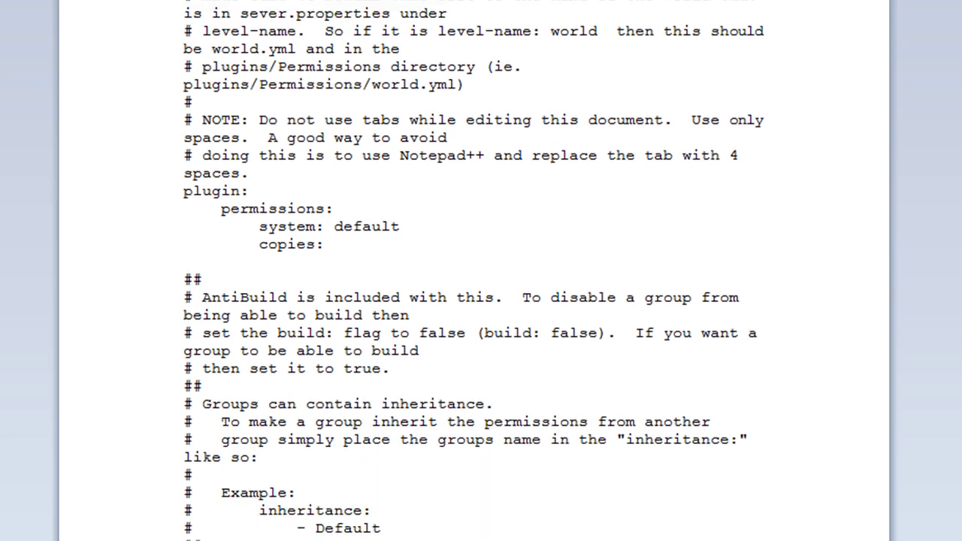
scroll(294, 98, "down", 3)
scroll(93, 260, "up", 3)
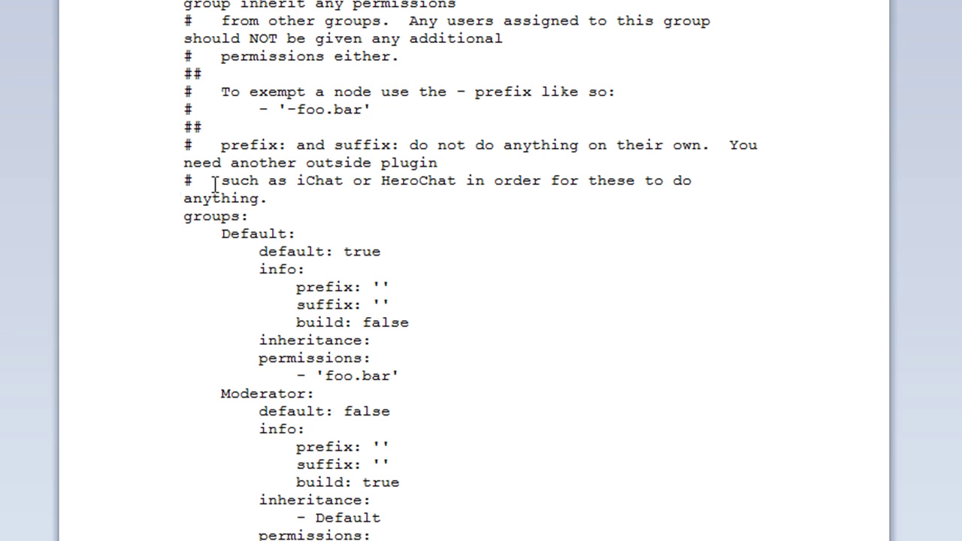
scroll(471, 270, "down", 3)
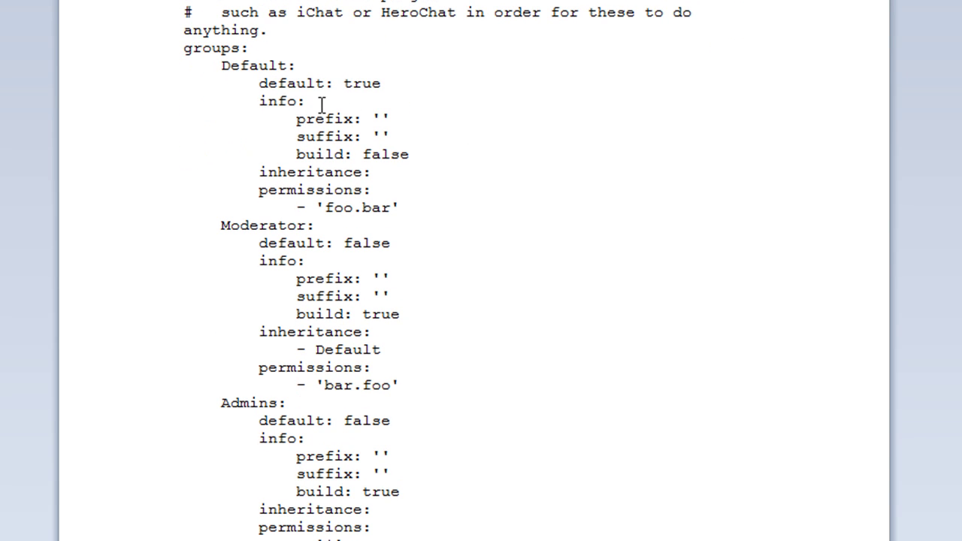
left_click(221, 65)
left_click(223, 403)
left_click_drag(221, 66, 294, 66)
left_click(222, 66)
left_click(315, 70)
left_click(383, 82)
left_click(287, 242)
left_click(318, 121)
left_click(381, 119)
left_click(342, 154)
left_click(392, 156)
scroll(337, 511, "down", 1)
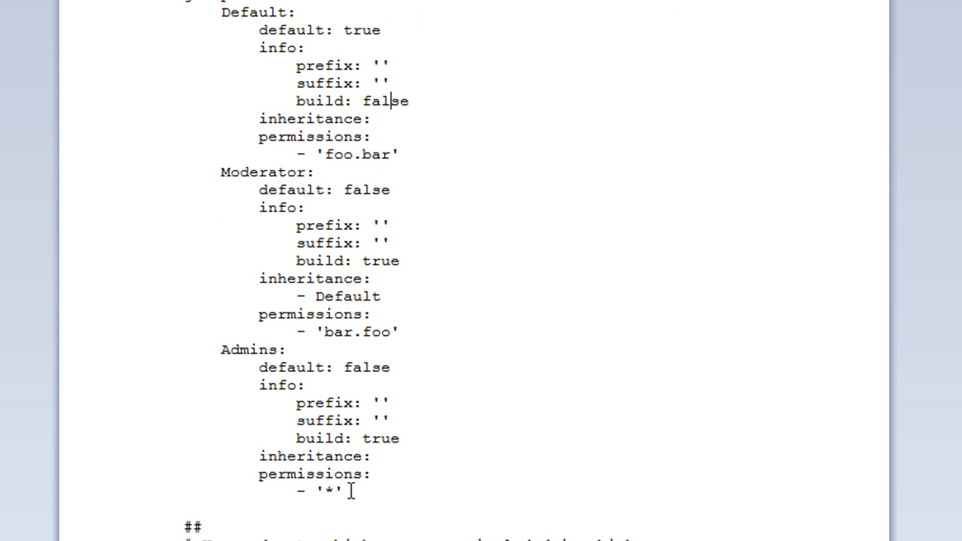
scroll(377, 474, "down", 1)
scroll(397, 429, "down", 1)
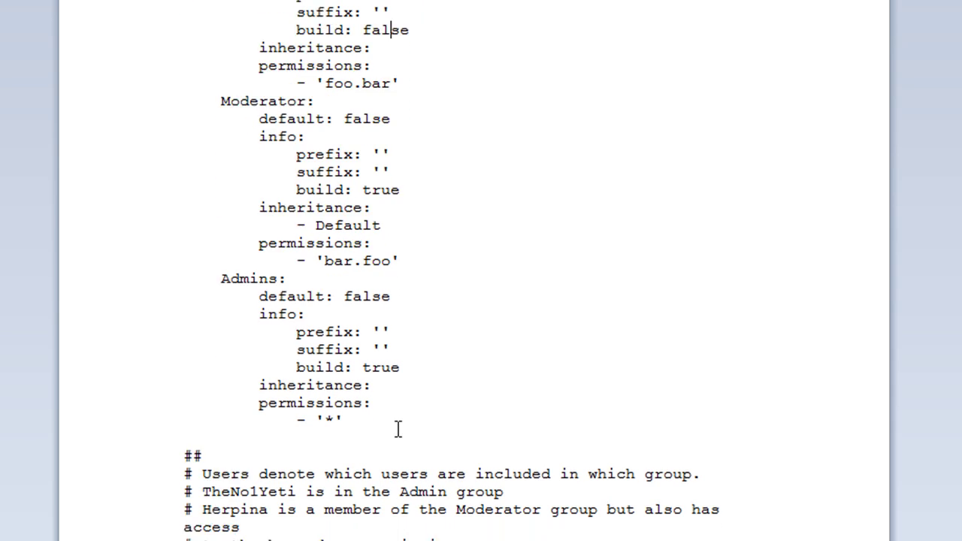
scroll(413, 324, "up", 1)
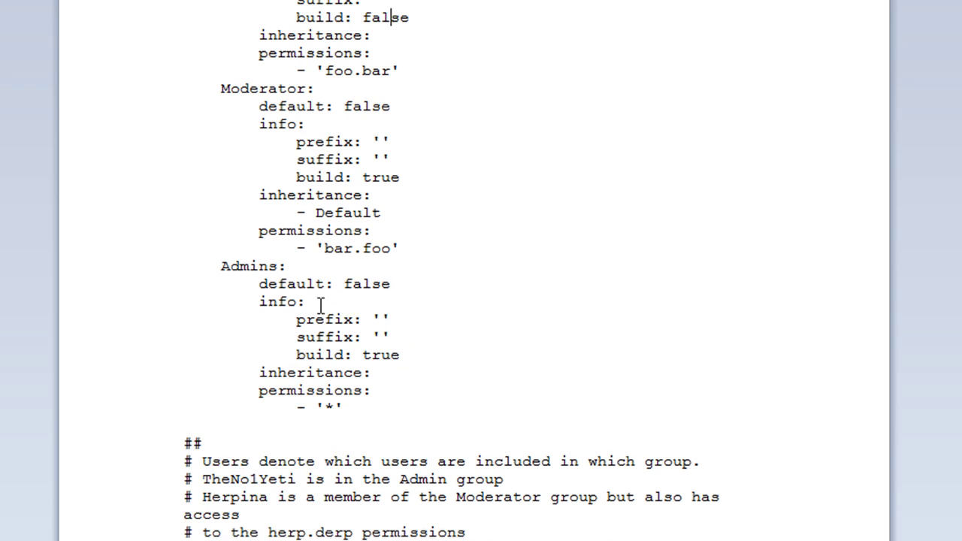
- Duplicate the Moderator group block on a new line below the Default group
left_click_drag(424, 277, 157, 131)
key("ctrl+c")
scroll(392, 184, "up", 2)
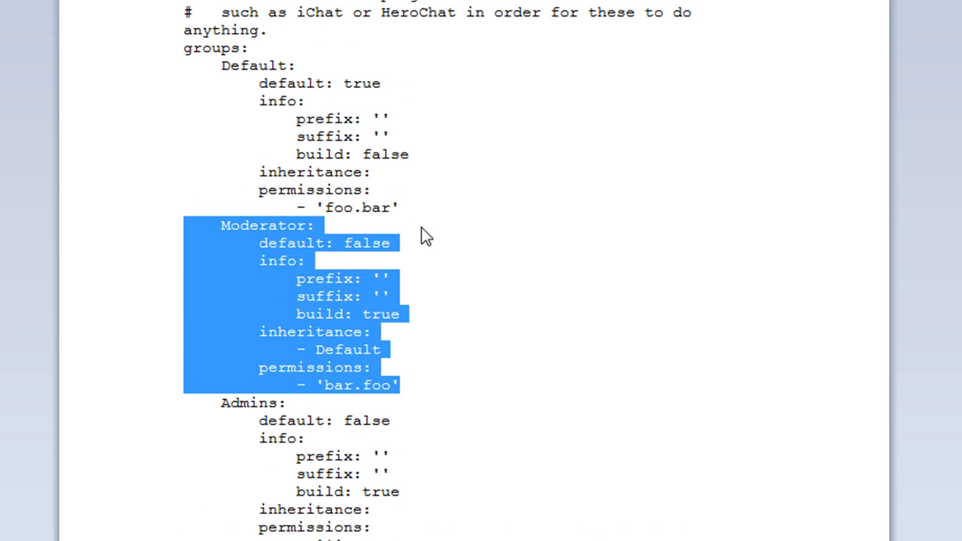
left_click(421, 211)
key("Return")
key("ctrl+v")
- Rename the copied group to Builder and keep its default value false
left_click_drag(222, 226, 306, 217)
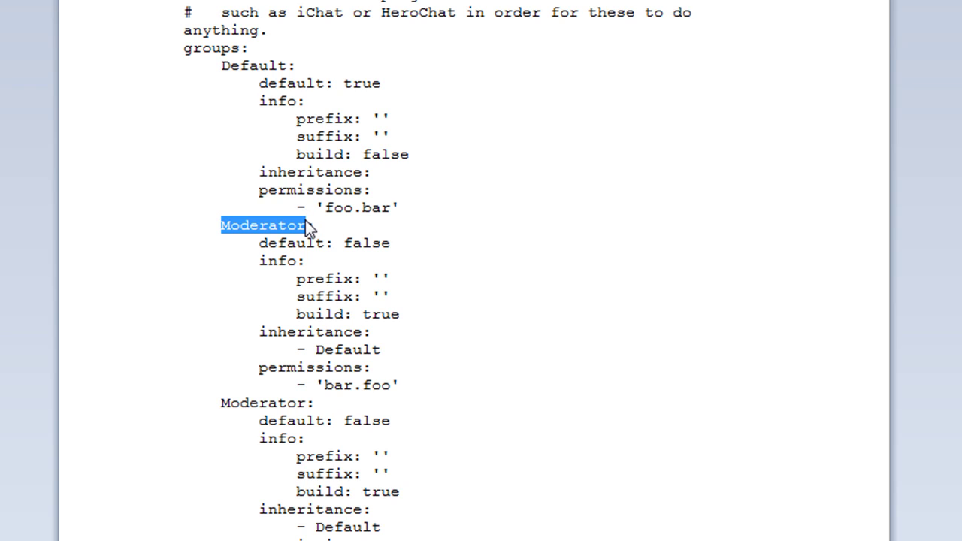
type("Builder:")
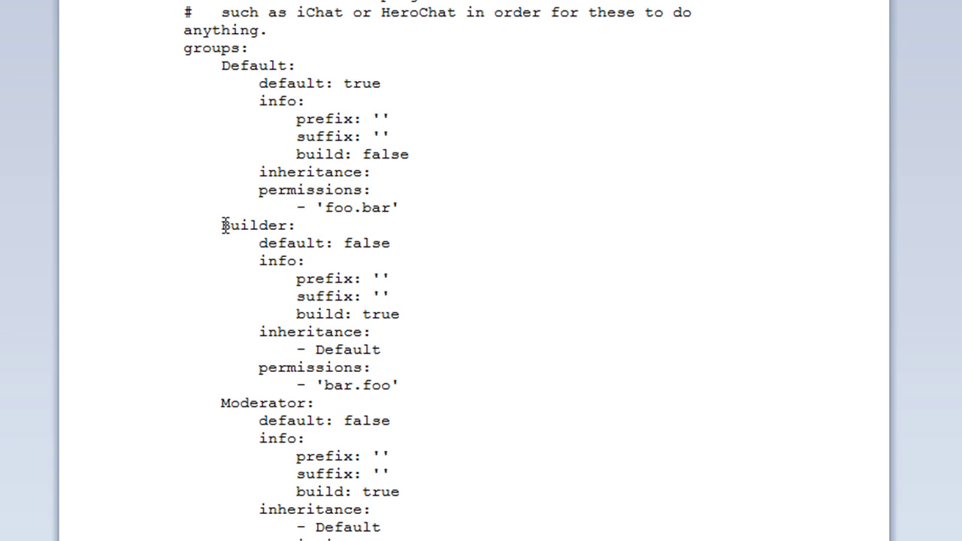
mouse_move(224, 226)
left_mouse_down()
mouse_move(190, 227)
mouse_move(212, 225)
left_mouse_up()
left_click(194, 230)
left_click(213, 242)
left_click(247, 239)
double_click(355, 245)
type("tr")
key("BackSpace")
key("BackSpace")
type("false")
- Make Moderator inherit from Builder instead of Default
double_click(374, 349)
scroll(376, 367, "down", 1)
double_click(379, 474)
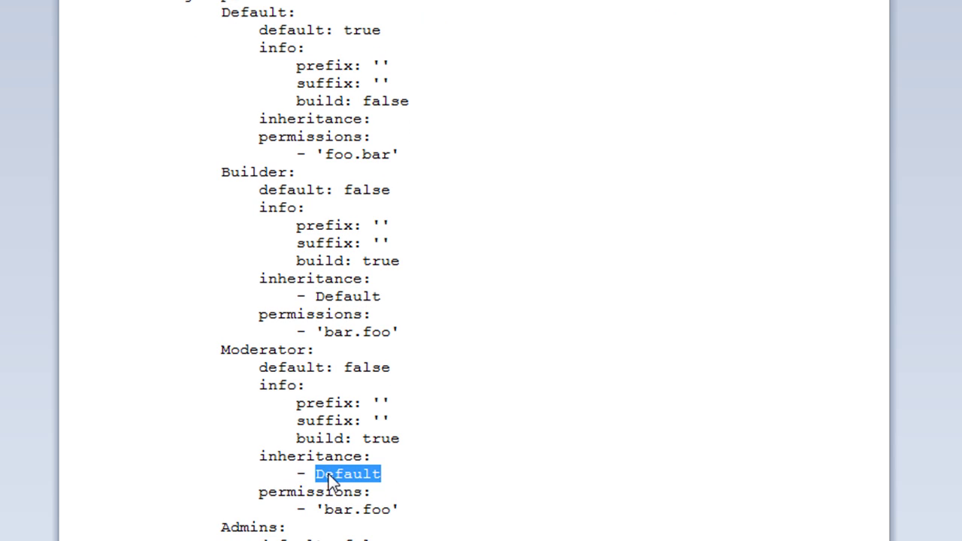
type("Builder")
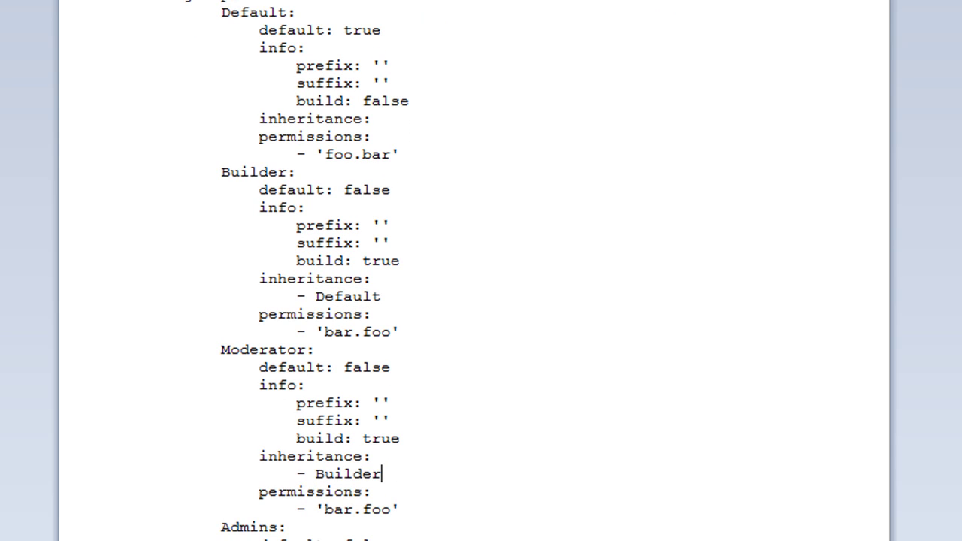
key("Up")
left_click(390, 262)
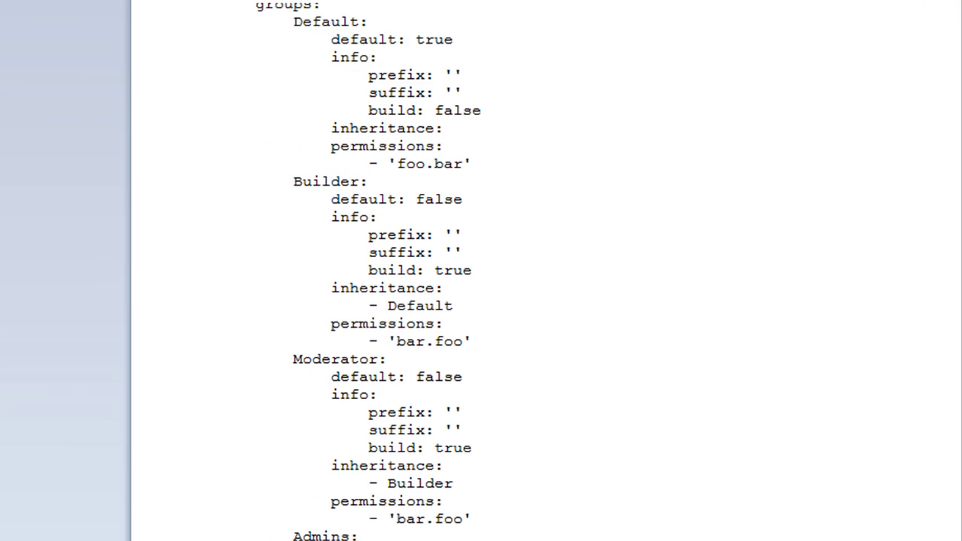
- Save world.yml in plain-text format and select its entire contents
key("End")
scroll(620, 257, "down", 5)
key("ctrl+s")
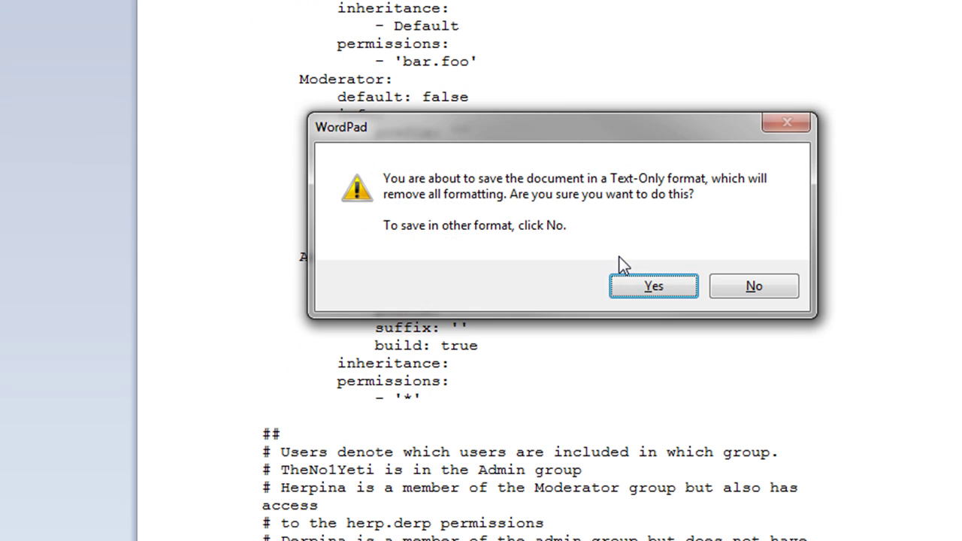
left_click(676, 290)
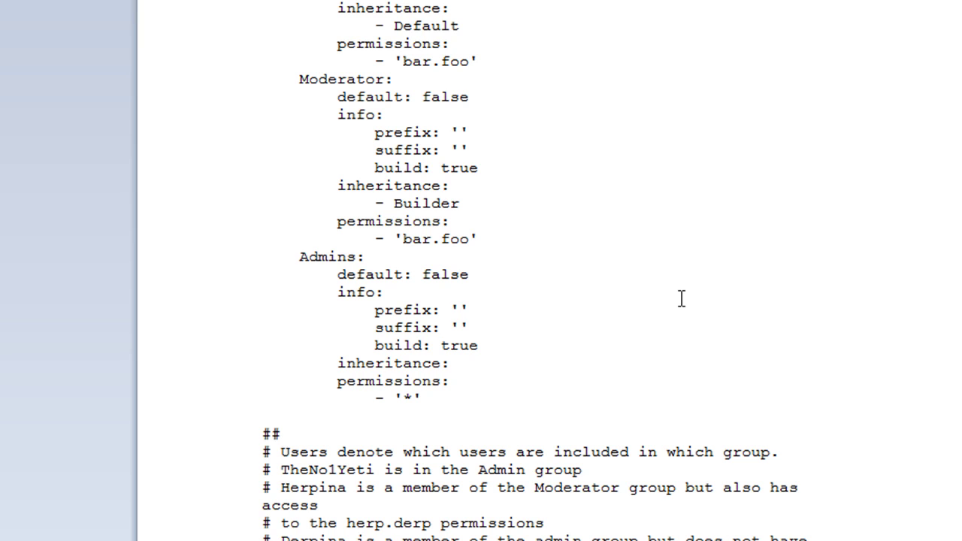
key("ctrl+a")
scroll(681, 298, "down", 5)
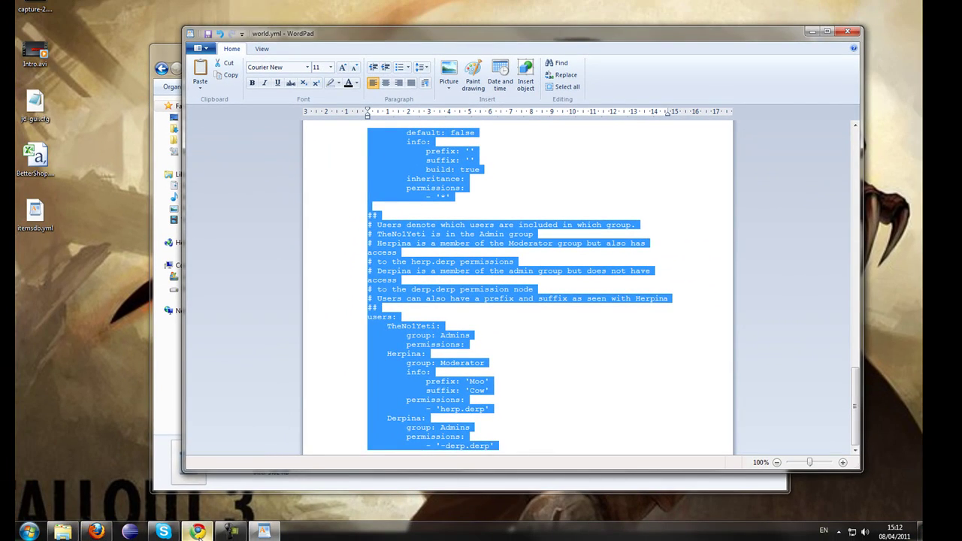
- Replace the Online YAML Parser's sample with the edited config and convert it to JSON
left_click(197, 531)
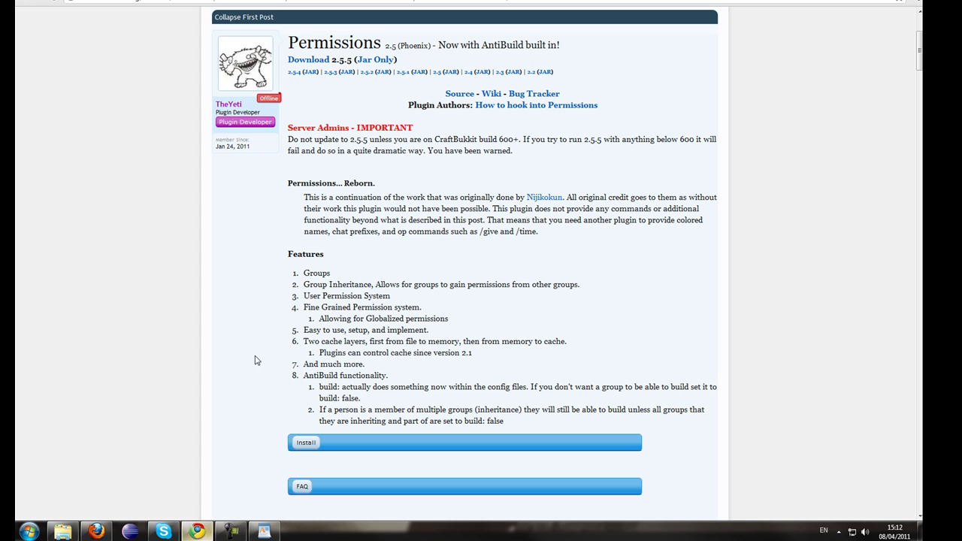
key("ctrl+Tab")
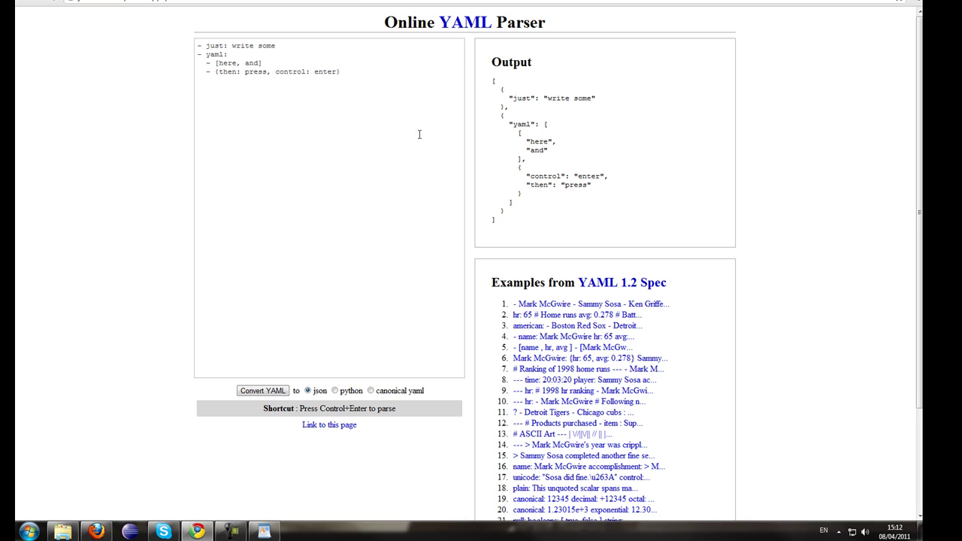
left_click(384, 192)
key("ctrl+a")
key("ctrl+v")
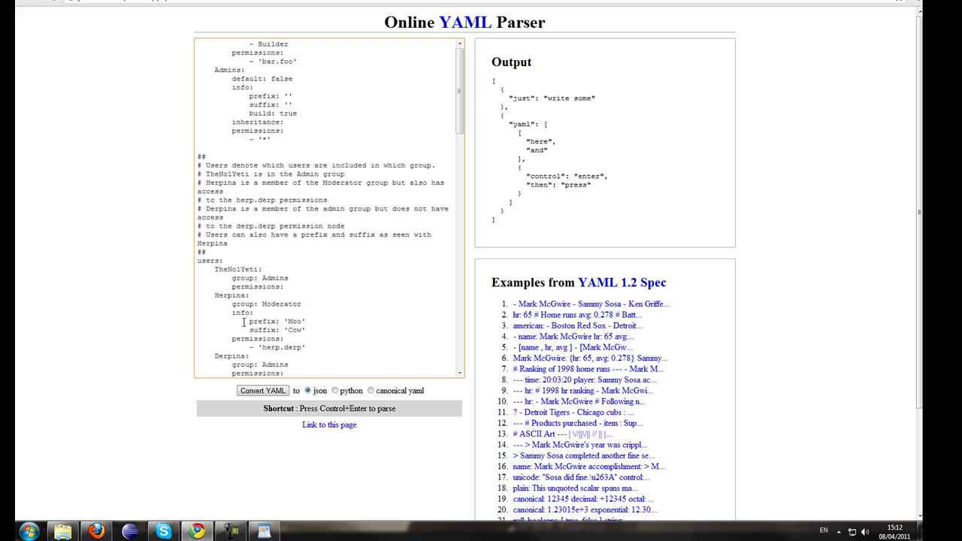
left_click(263, 390)
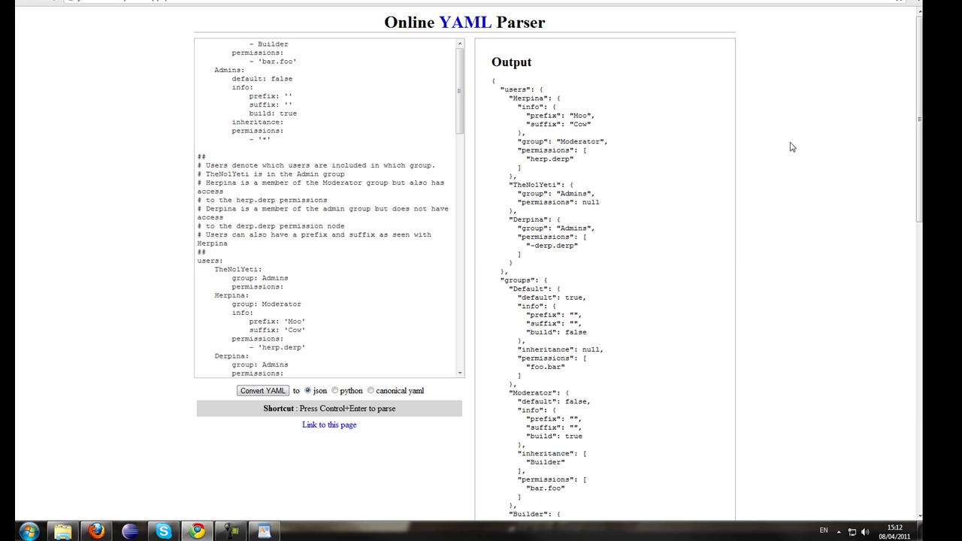
- Delete one space before Builder: in the parser input
left_click_drag(912, 102, 894, 83)
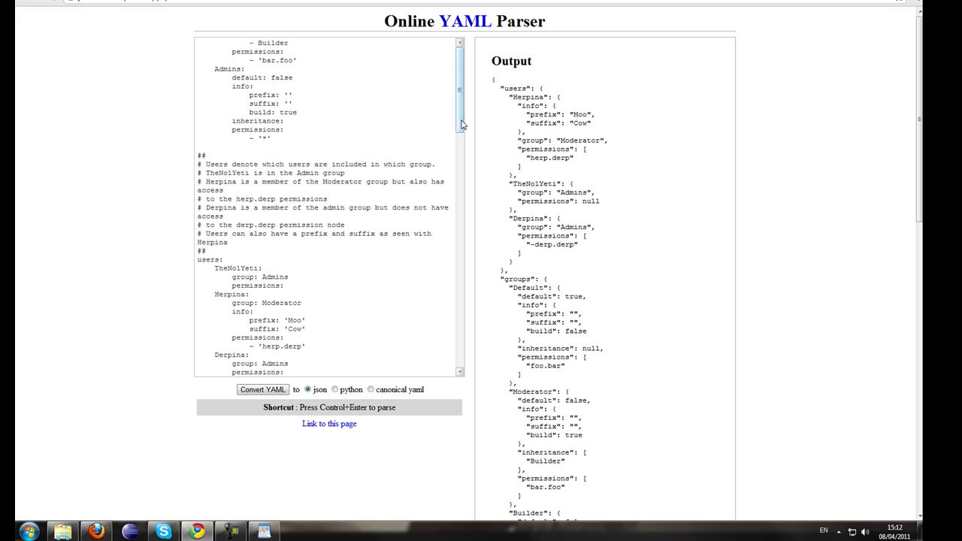
scroll(462, 88, "up", 5)
left_click_drag(462, 87, 462, 254)
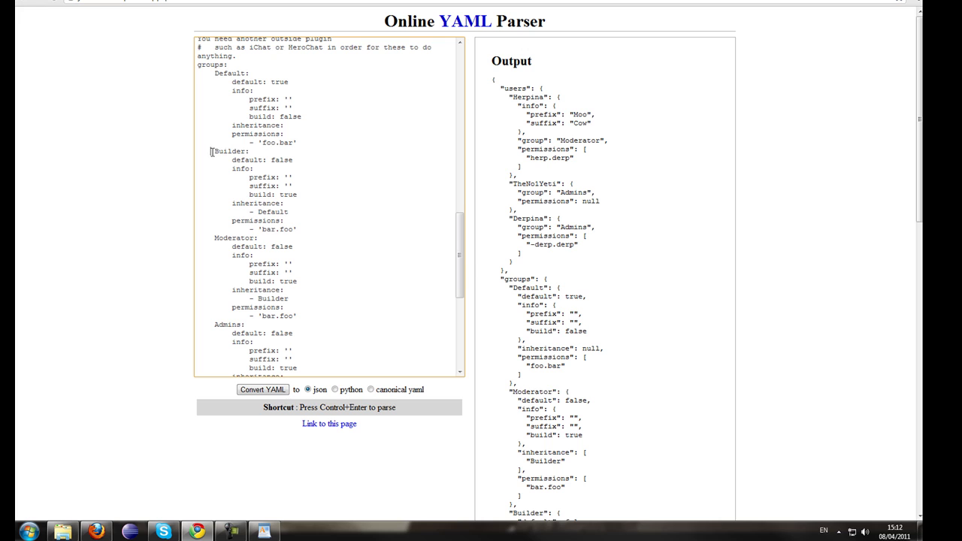
key("BackSpace")
- After the line 70 parse error, restore the space before Builder: and reconvert to valid JSON
left_click(273, 390)
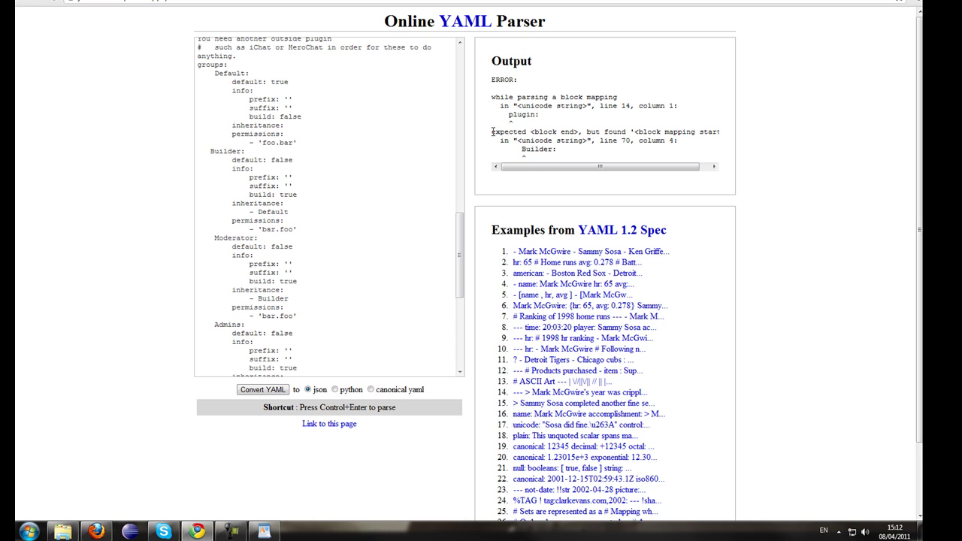
left_click_drag(493, 132, 563, 150)
left_click(536, 133)
left_click_drag(536, 149, 562, 150)
left_click(560, 155)
left_click(211, 152)
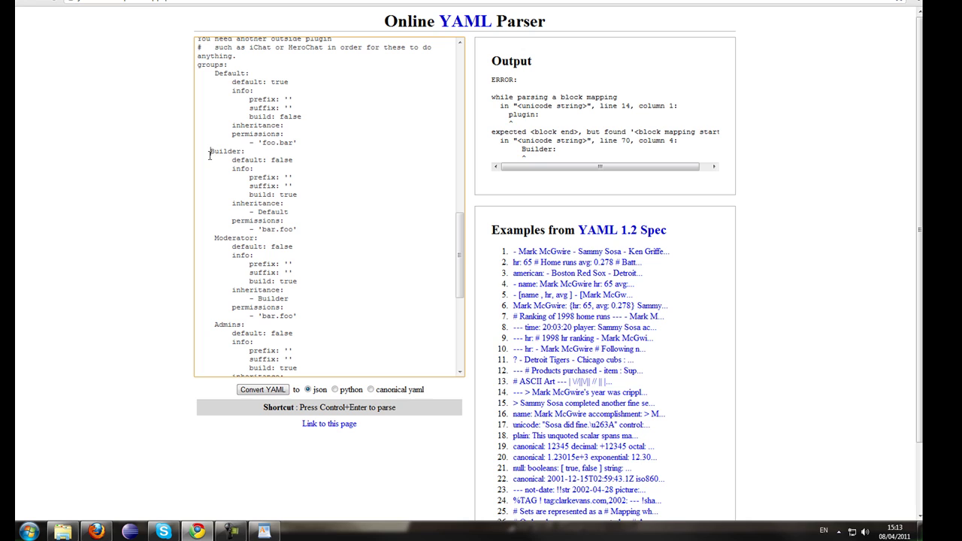
left_click(261, 390)
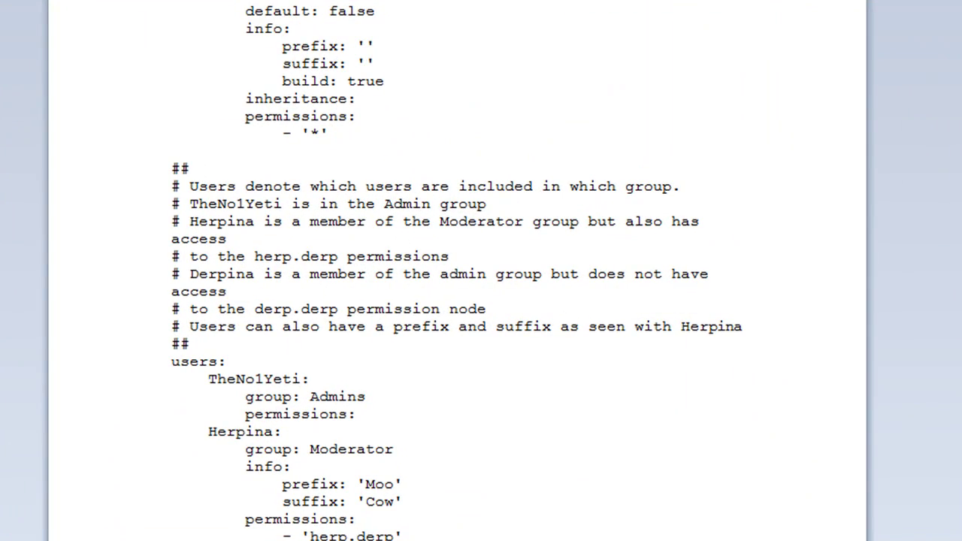
- Add - 'level.lc.admin' below Moderator's bar.foo permission and begin another - 'level entry
scroll(524, 326, "up", 8)
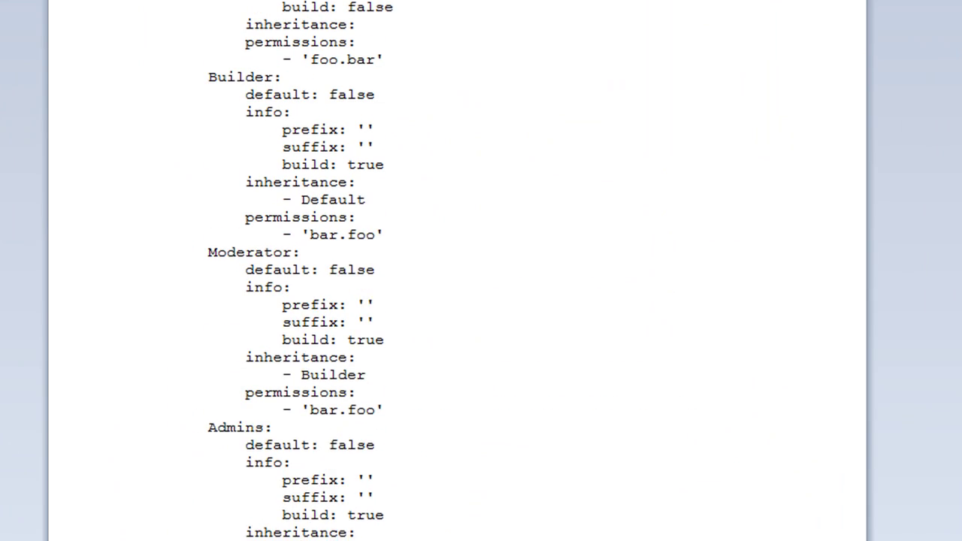
scroll(749, 399, "down", 3)
left_click(398, 249)
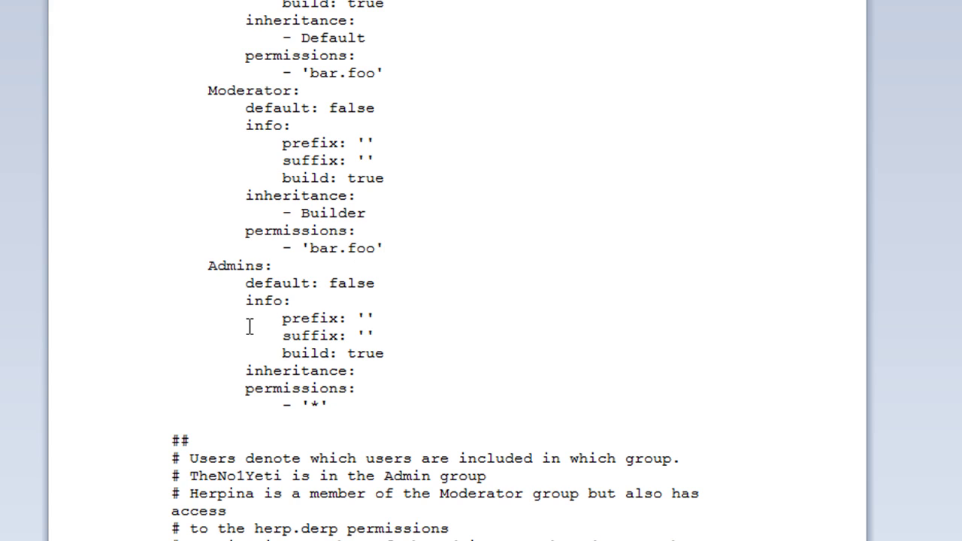
key("Return")
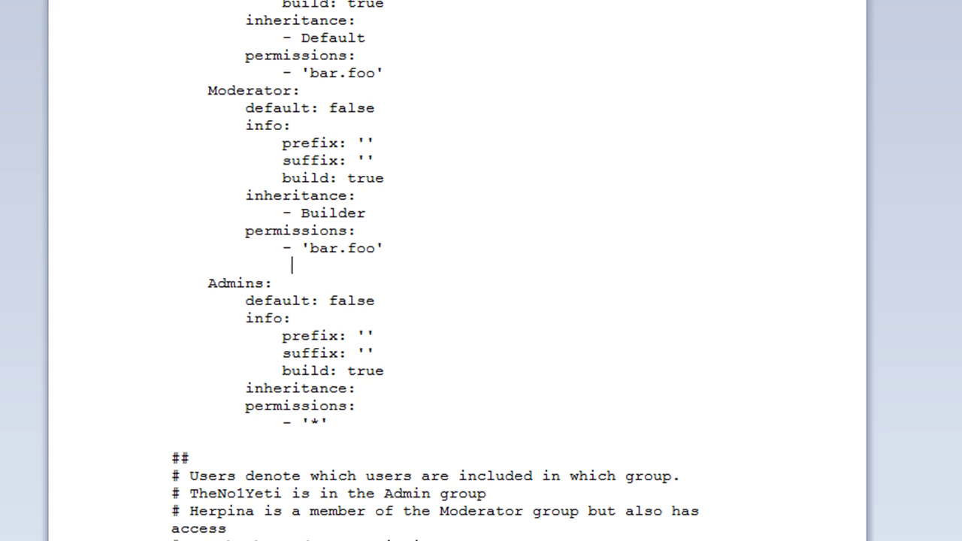
type("- 'keve")
key("BackSpace")
key("BackSpace")
key("BackSpace")
key("BackSpace")
type("lve")
key("BackSpace")
key("BackSpace")
type("evel.lc")
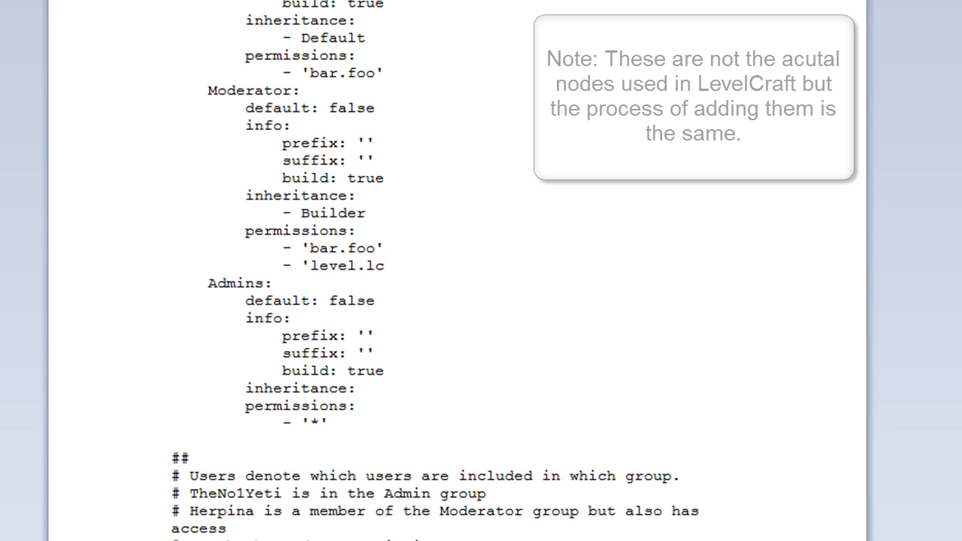
type(".admin")
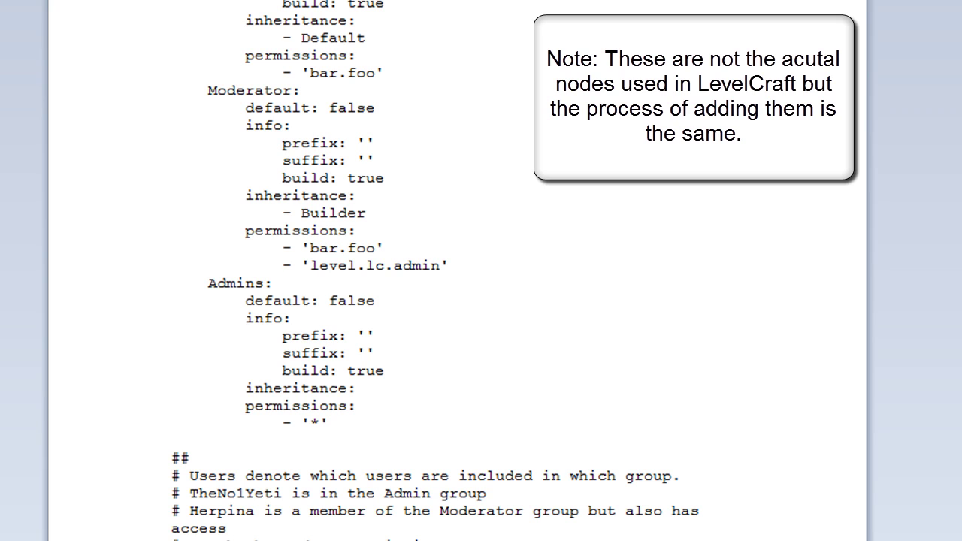
key("Return")
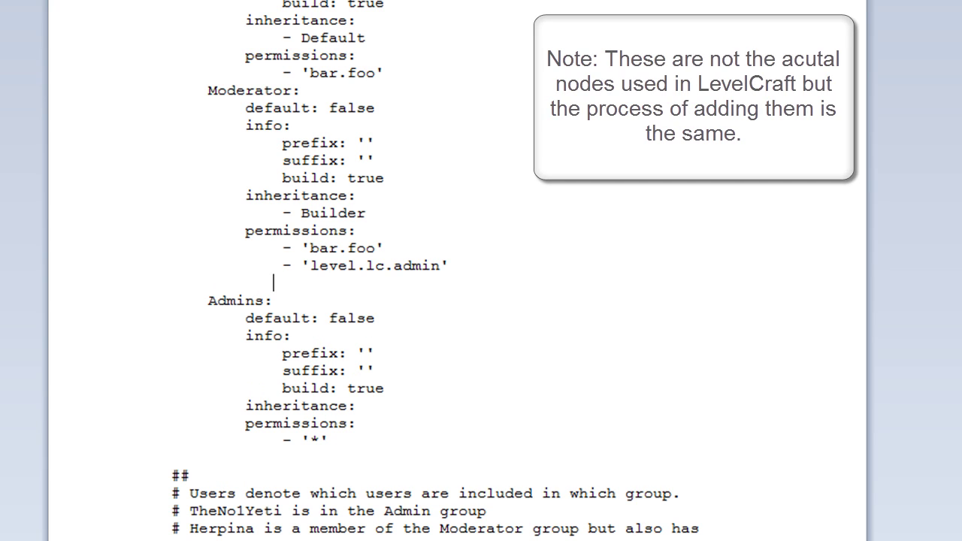
type("-")
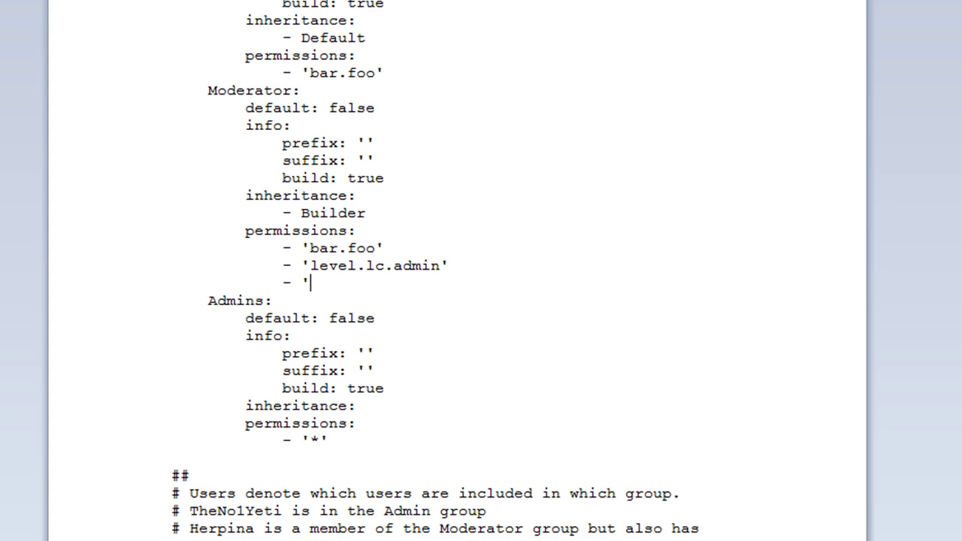
type(" 'level")
- Complete the new Moderator permission entry as 'level.lc.*'
type("lc.")
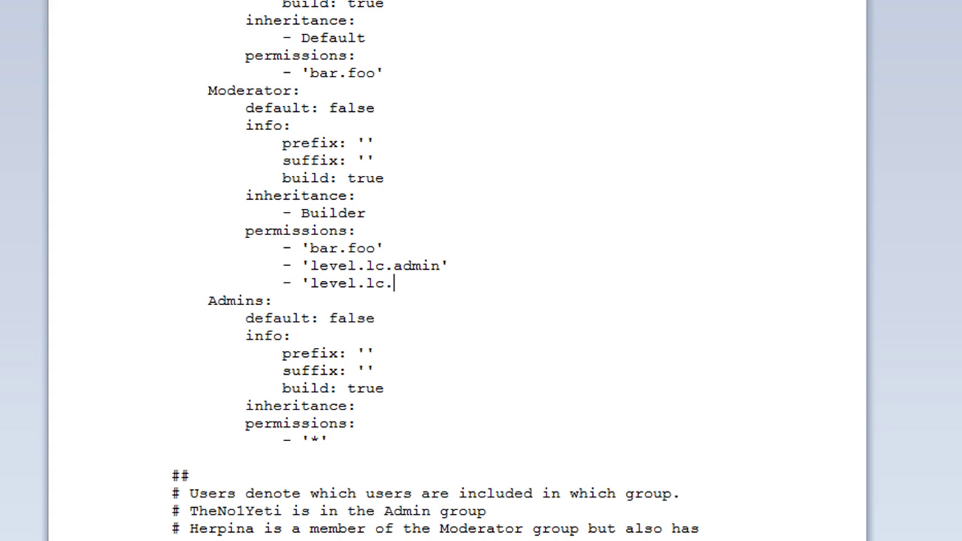
type("Digging")
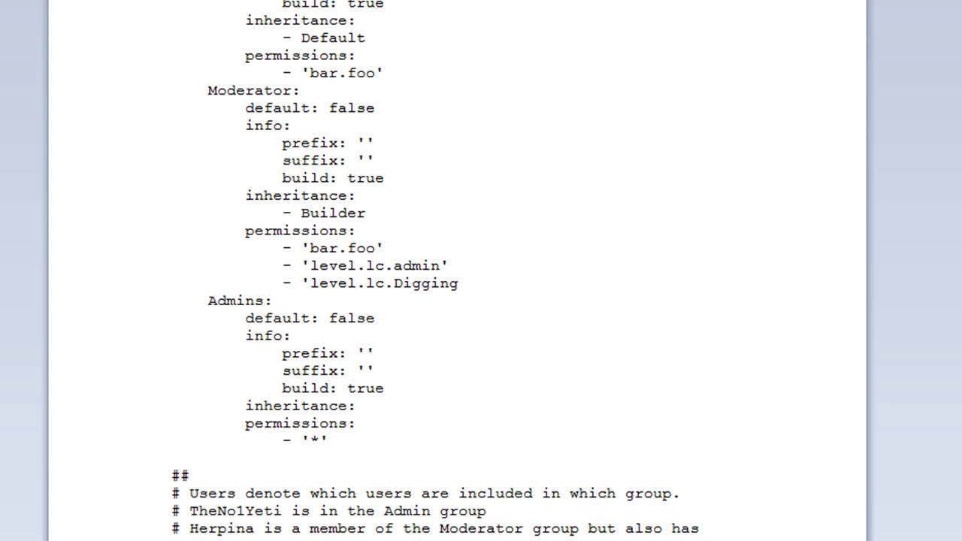
key("BackSpace")
key("BackSpace")
key("BackSpace")
key("BackSpace")
key("BackSpace")
key("BackSpace")
key("BackSpace")
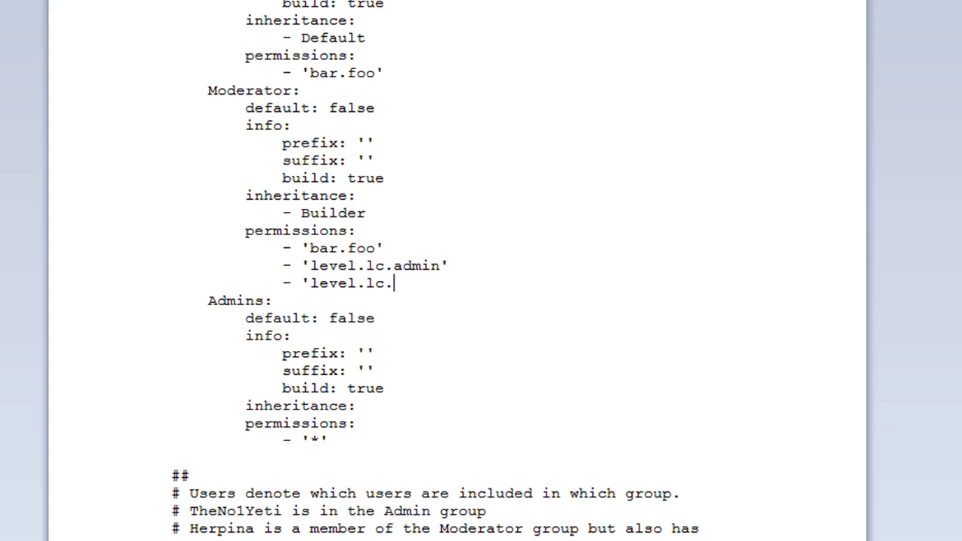
type("*")
- Scroll through world.yml's groups and users sections to review the Moderator and Admins entries
scroll(526, 421, "down", 1)
scroll(496, 376, "down", 3)
scroll(477, 373, "down", 2)
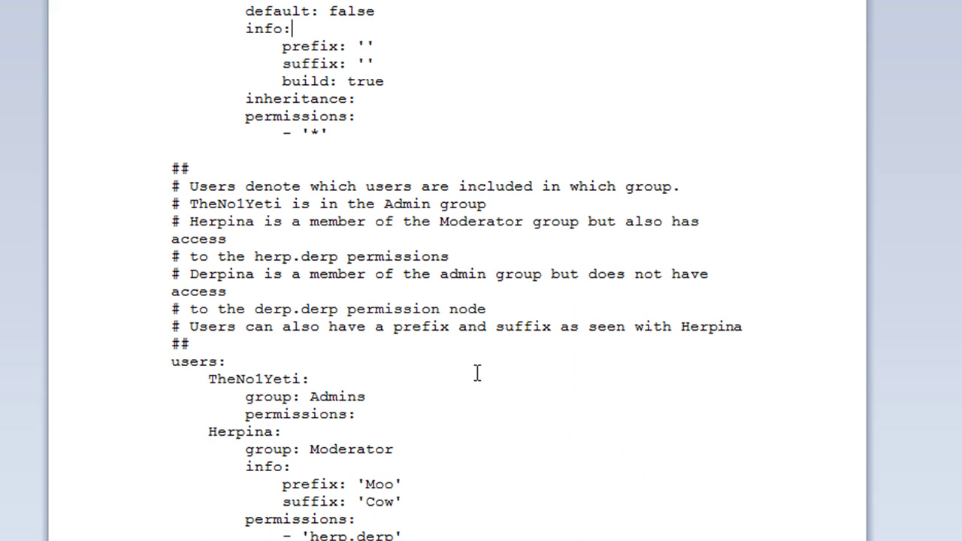
scroll(478, 374, "up", 4)
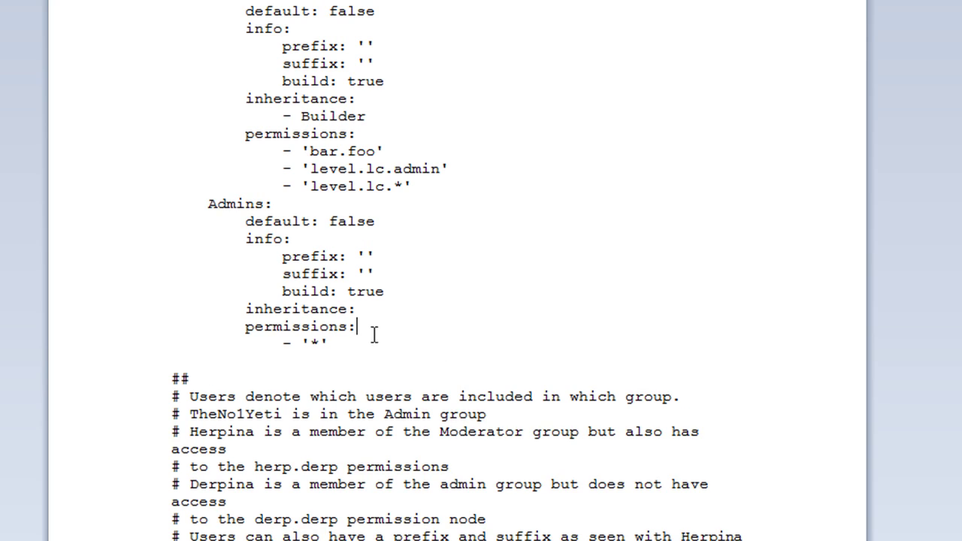
scroll(487, 376, "down", 4)
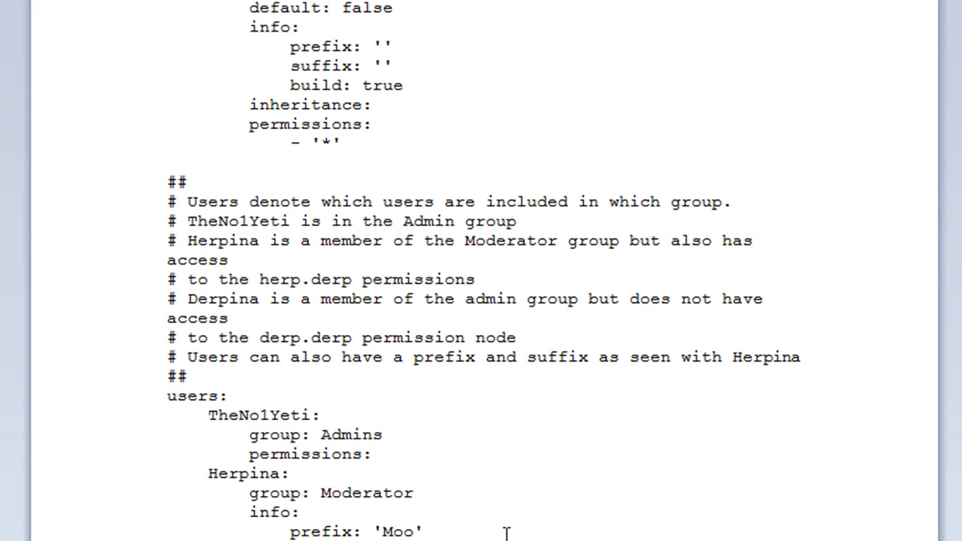
- Close WordPad, saving the changes to world.yml in plain text format
key("alt+F4")
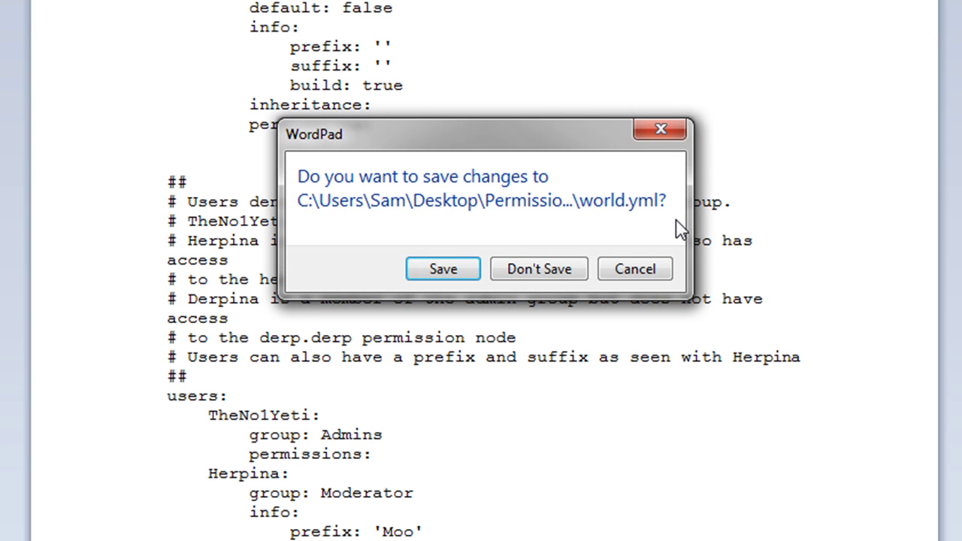
left_click(446, 269)
left_click(616, 323)
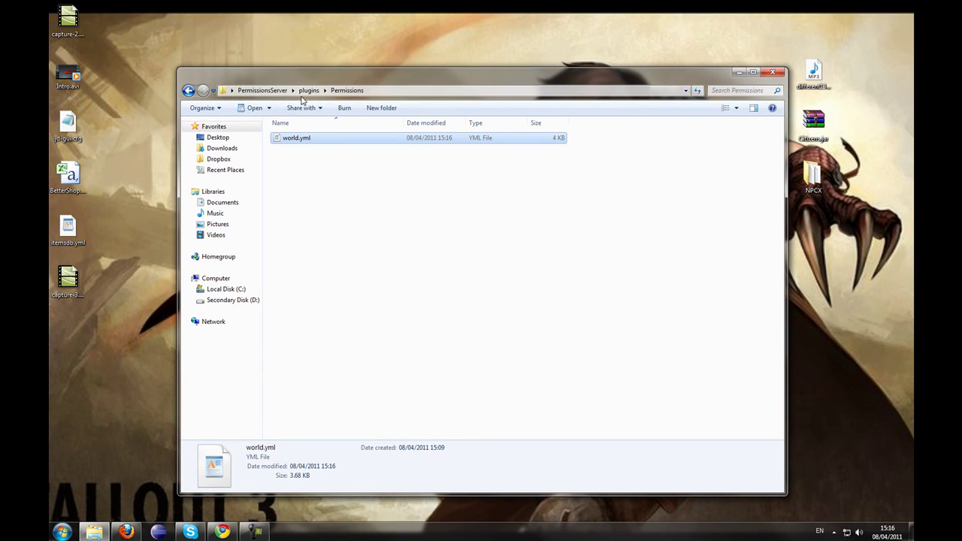
- Copy world.yml in Explorer and go back up toward the PermissionsServer folder
left_click_drag(376, 81, 416, 118)
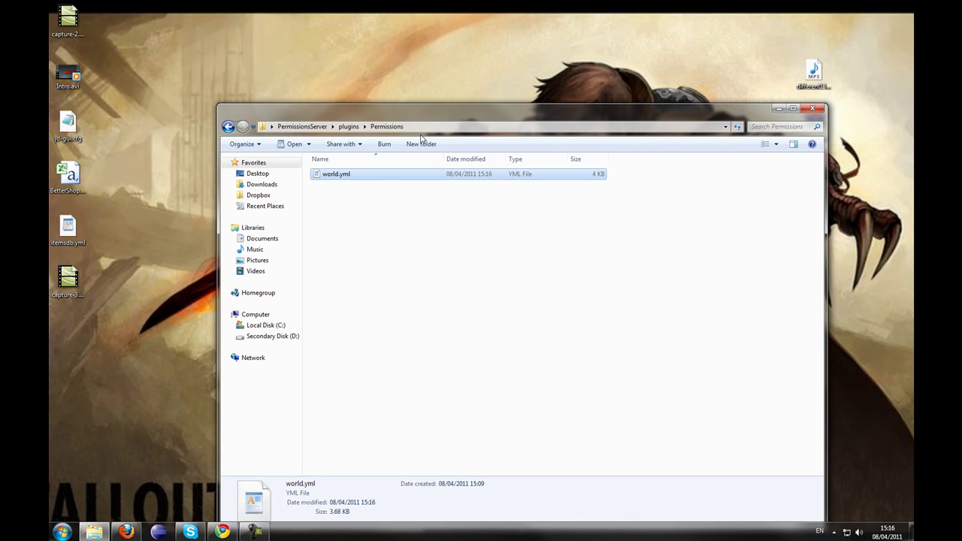
right_click(344, 174)
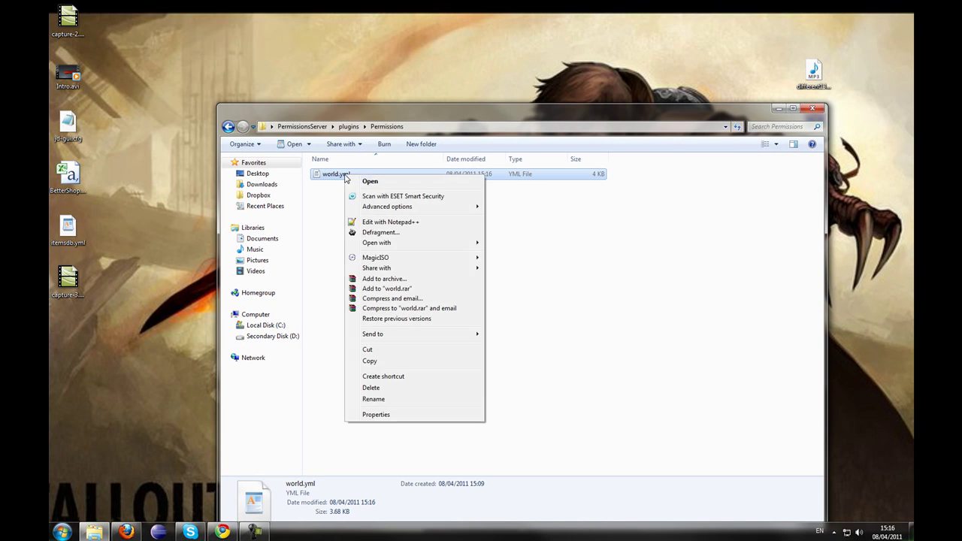
left_click(372, 362)
left_click(335, 250)
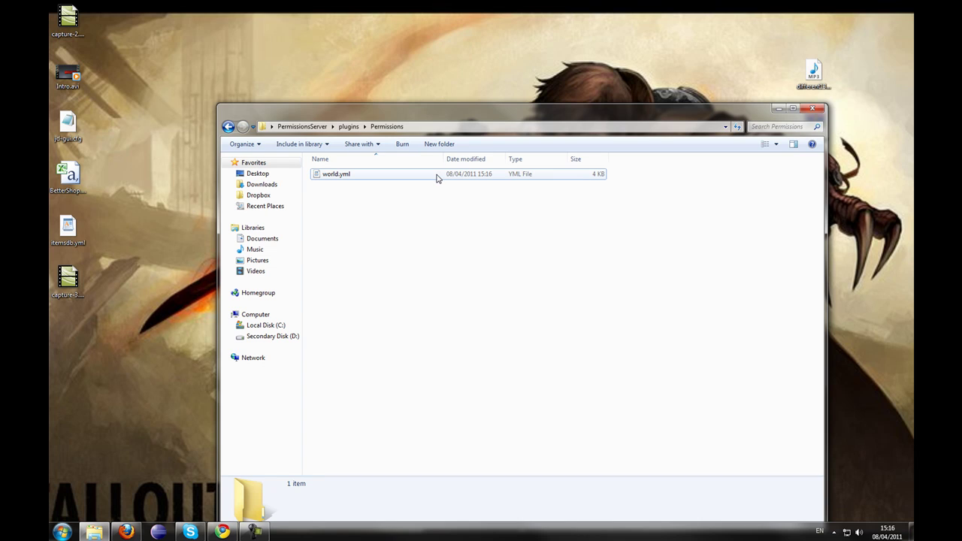
left_click(301, 127)
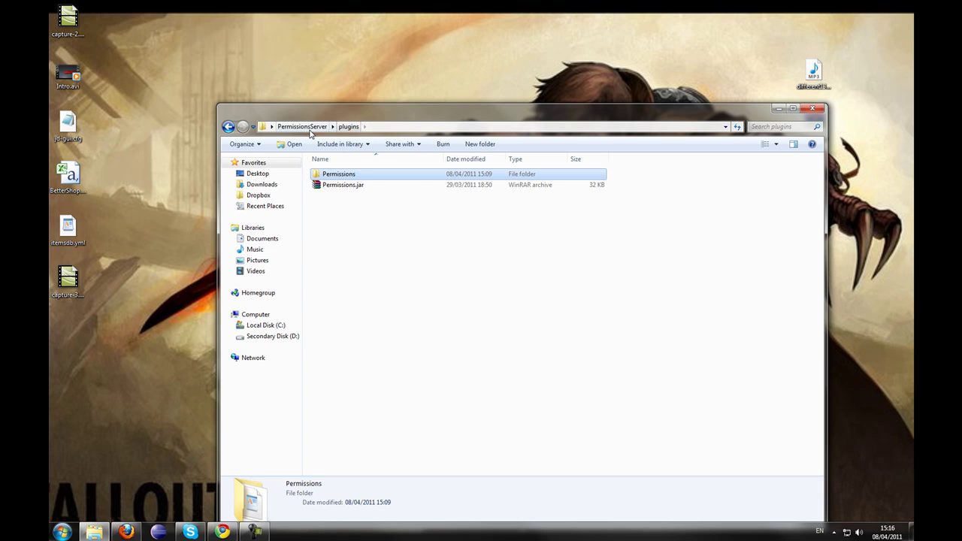
- Launch ServerStart.bat, let Permissions 2.5.5 load, then stop the server with 'stop'
double_click(353, 196)
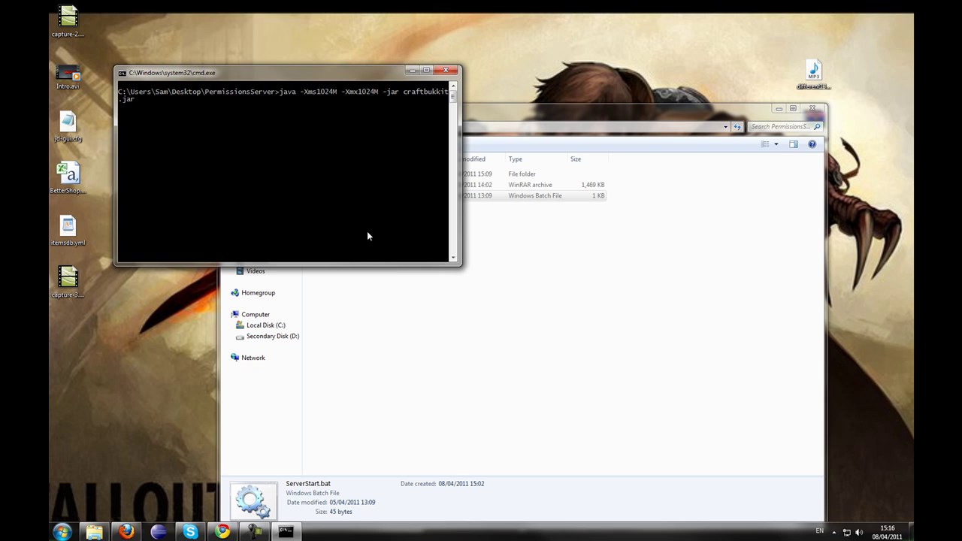
left_click_drag(391, 265, 390, 430)
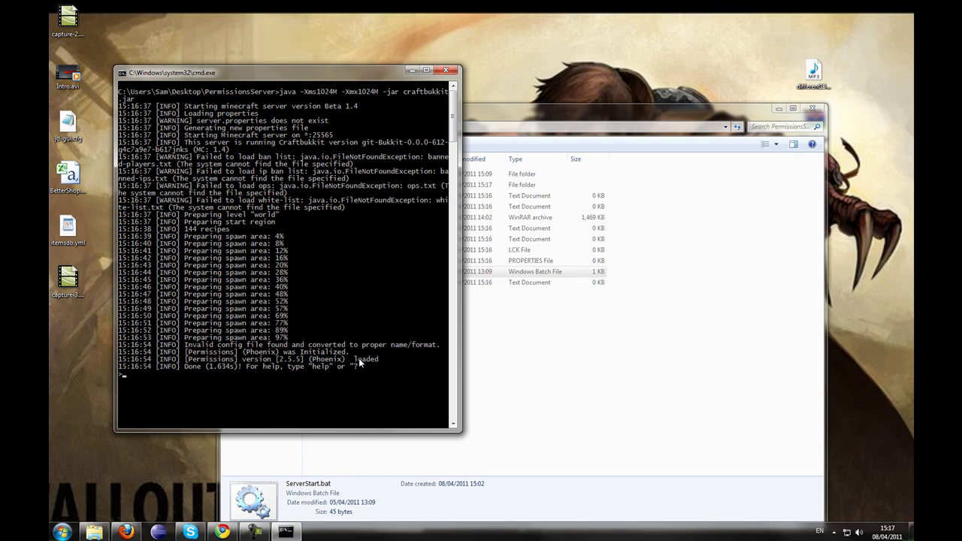
type("stop")
key("Return")
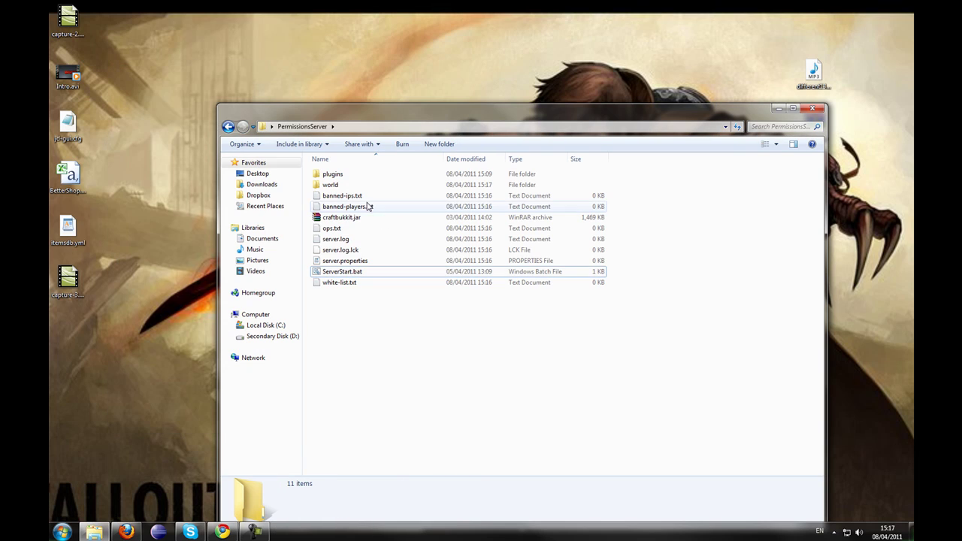
- Reopen plugins > Permissions > world.yml in WordPad and scroll down to the groups section
double_click(330, 174)
double_click(340, 177)
double_click(340, 176)
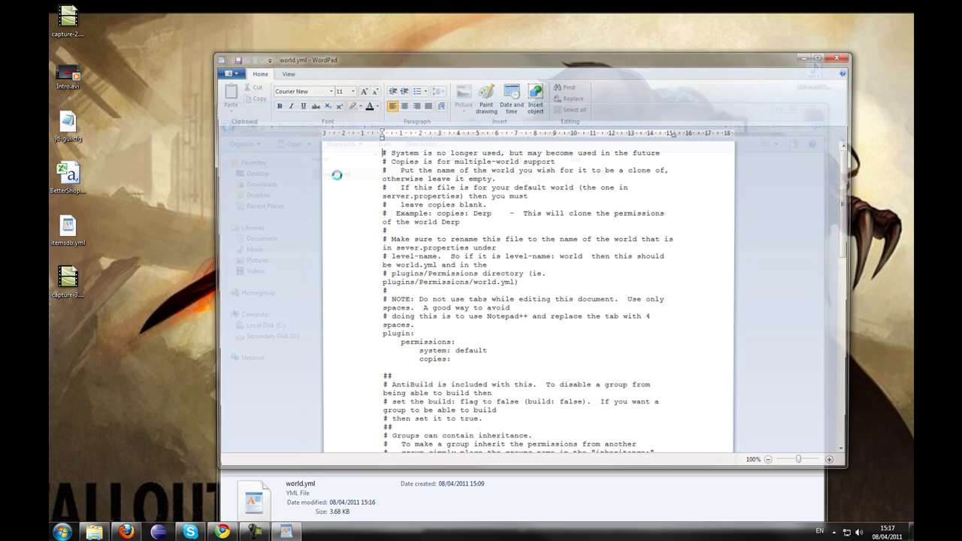
scroll(583, 306, "down", 1)
scroll(583, 306, "down", 15)
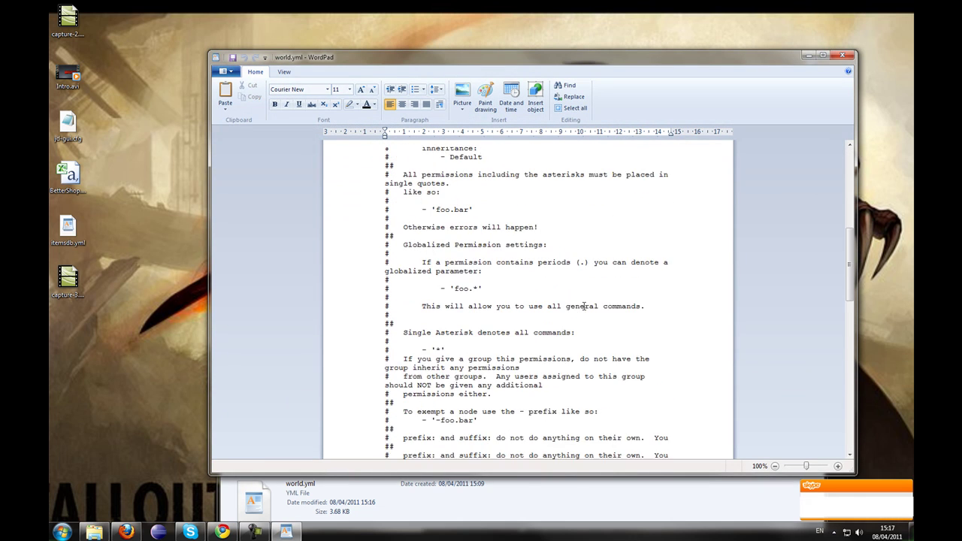
scroll(583, 306, "down", 20)
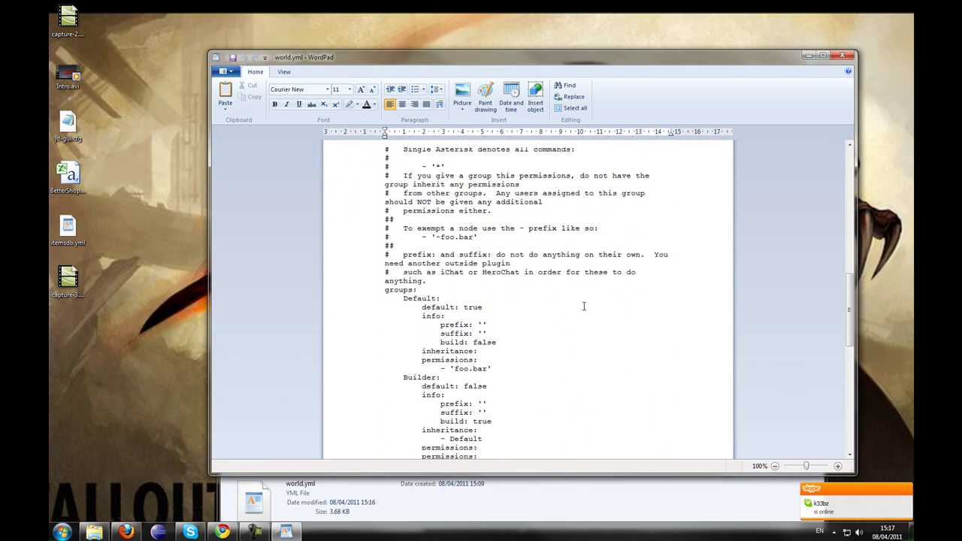